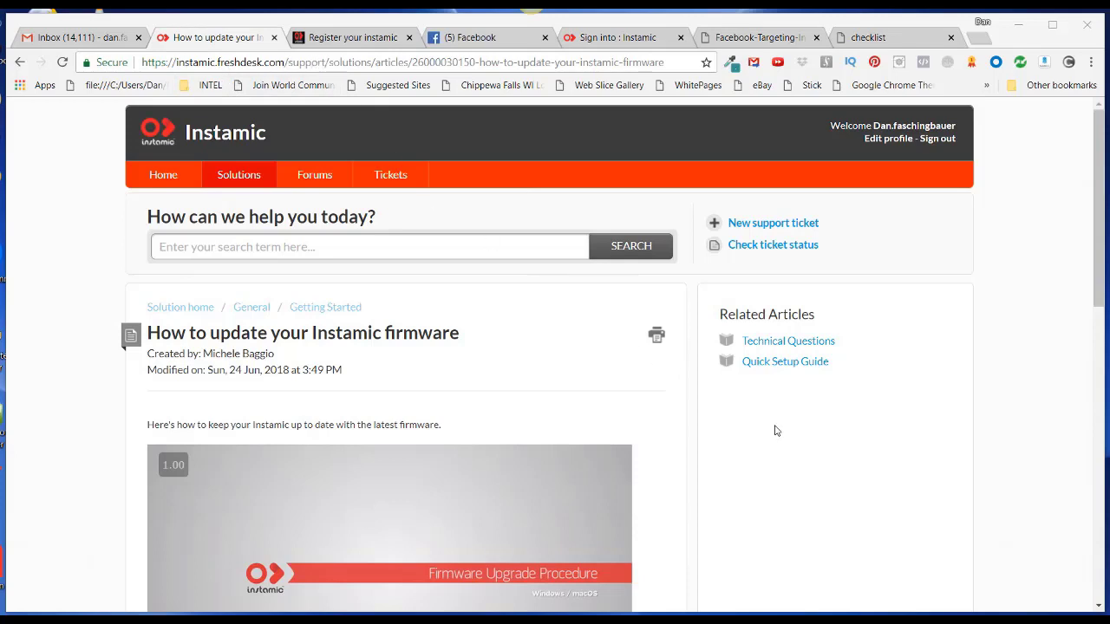
Step: Submit the Instamic registration form for Windows, then return to the 'How to update your Instamic' article
scroll(776, 433, down, 1)
scroll(775, 433, down, 1)
mouse_move(486, 429)
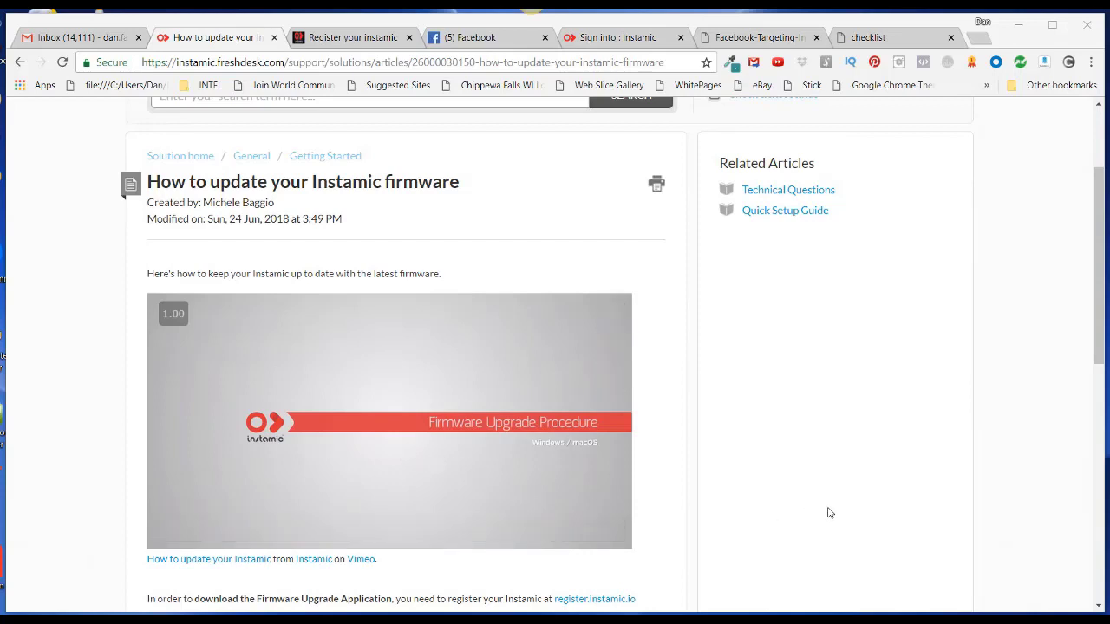
scroll(768, 497, down, 3)
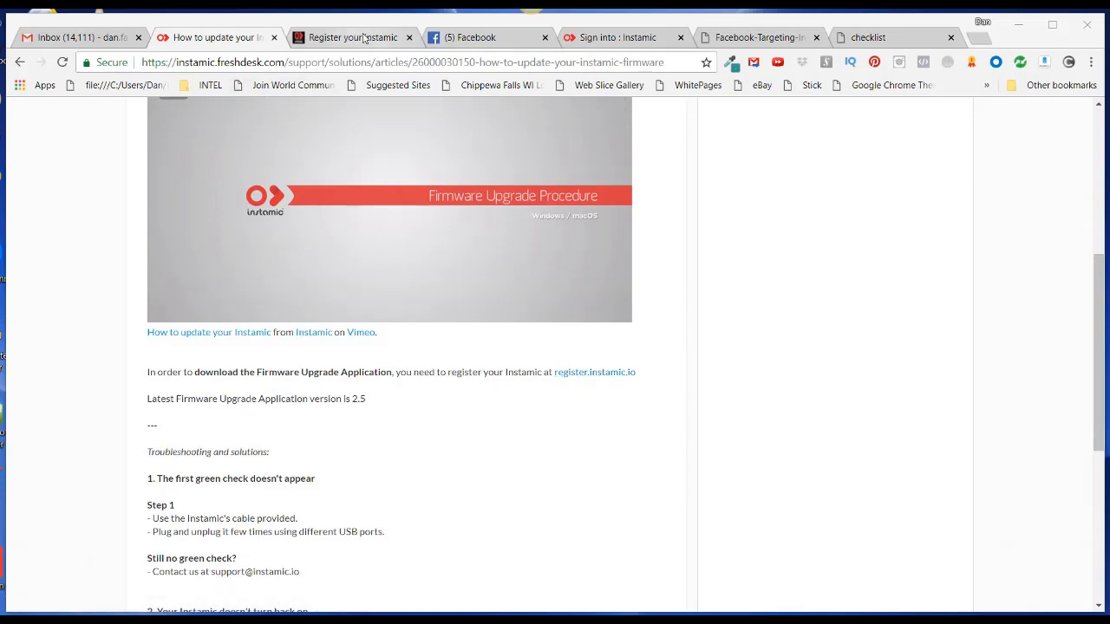
click(364, 39)
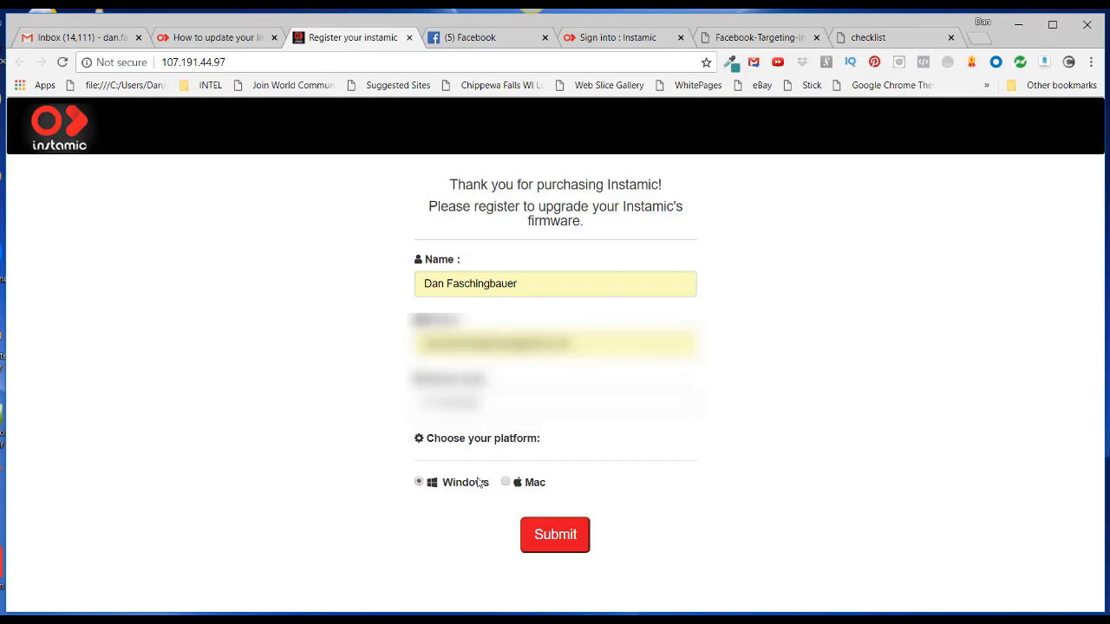
click(554, 537)
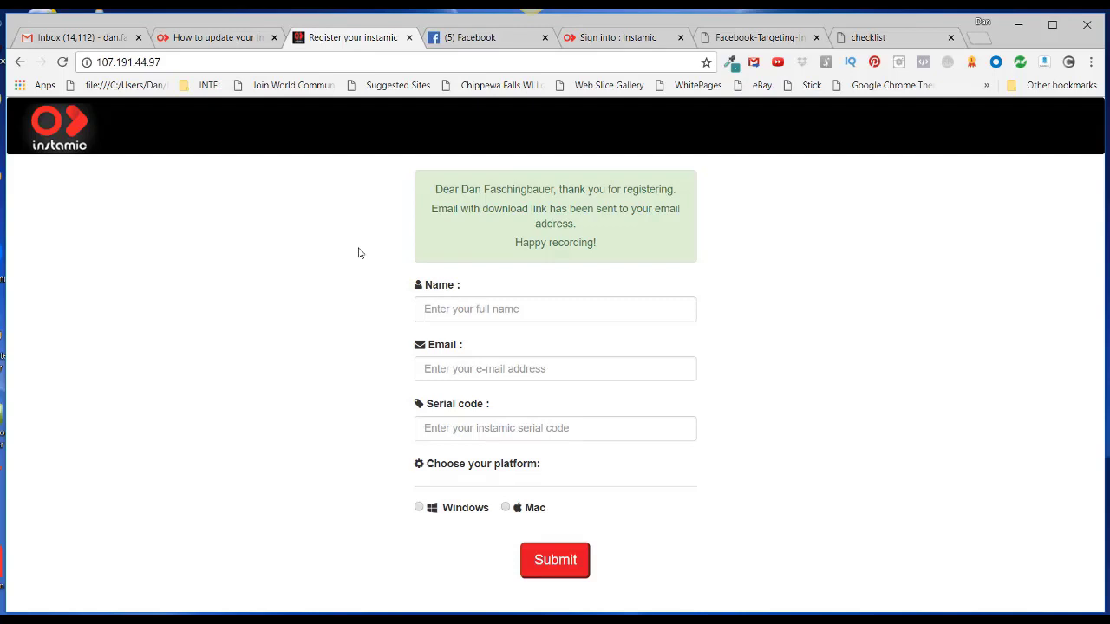
click(212, 37)
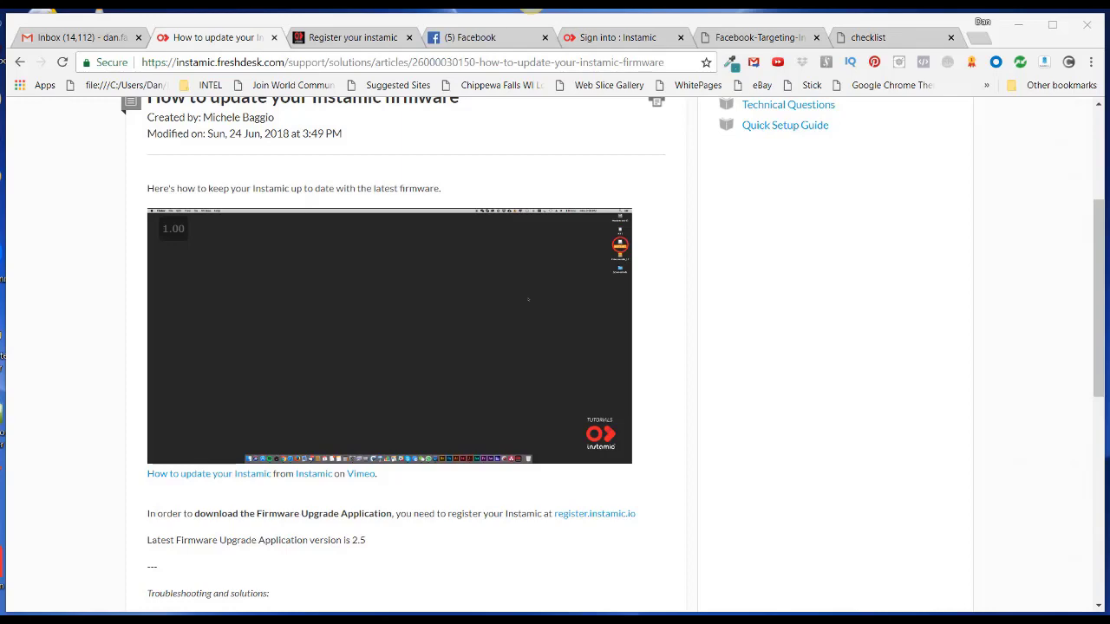
Step: Bring the Gmail inbox tab to the front
key(ctrl+shift+Tab)
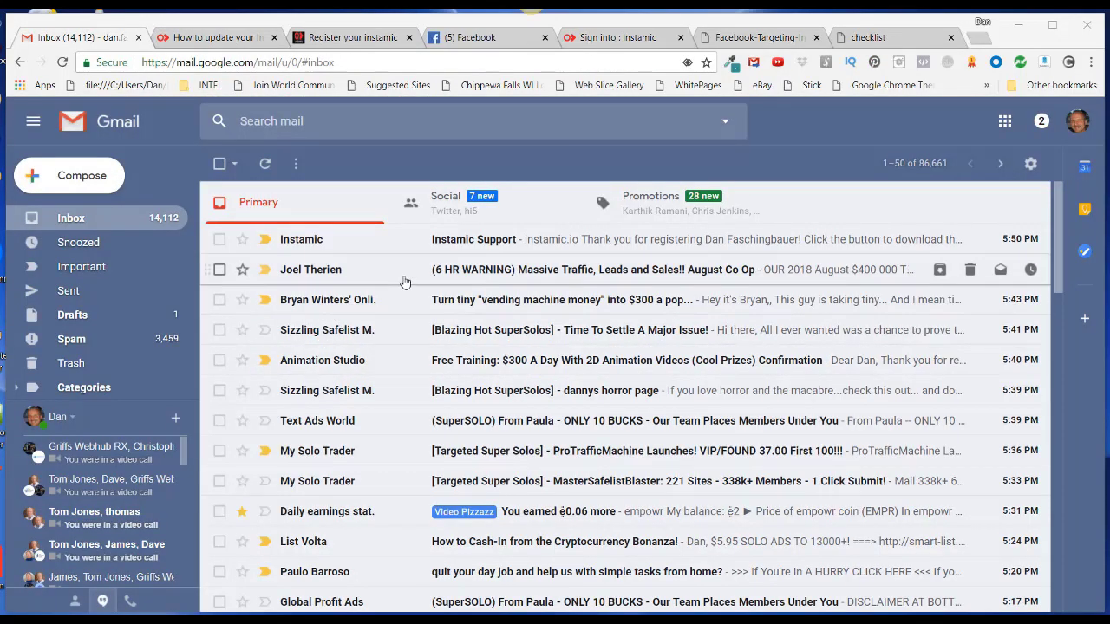
Step: Download Instamic Installer 2.5.zip from the Instamic Support email, accepting the McAfee risk warning
click(463, 243)
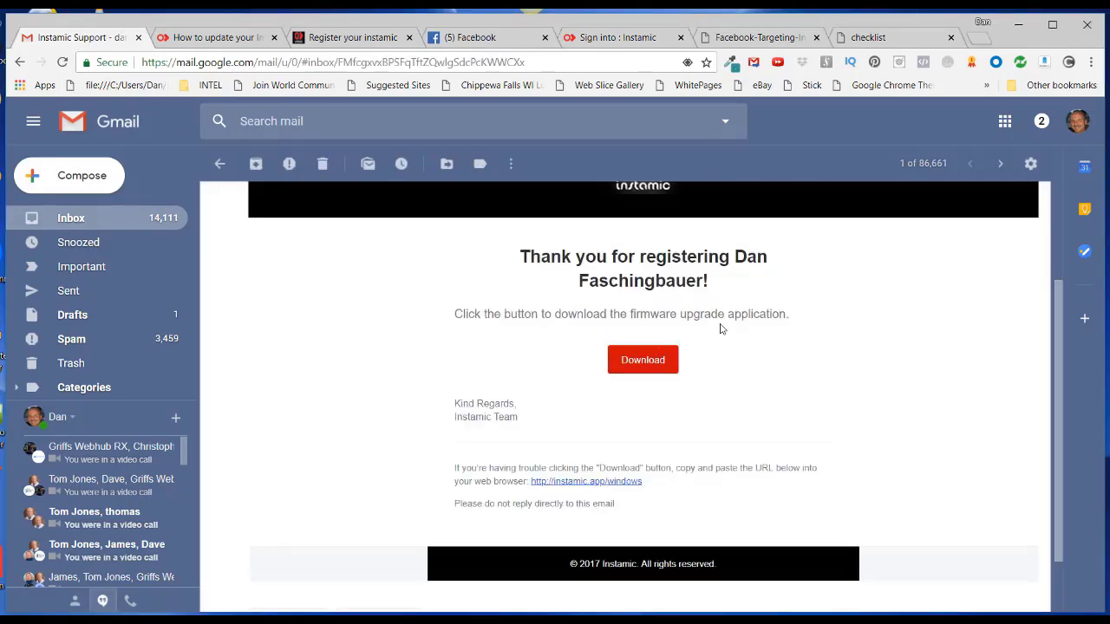
click(642, 368)
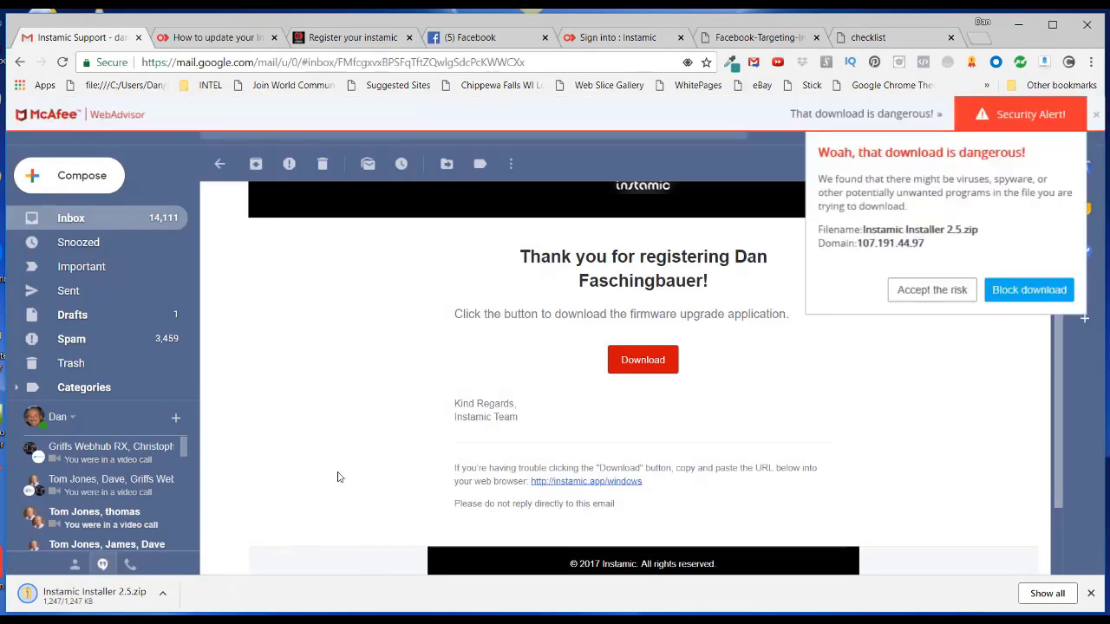
click(925, 291)
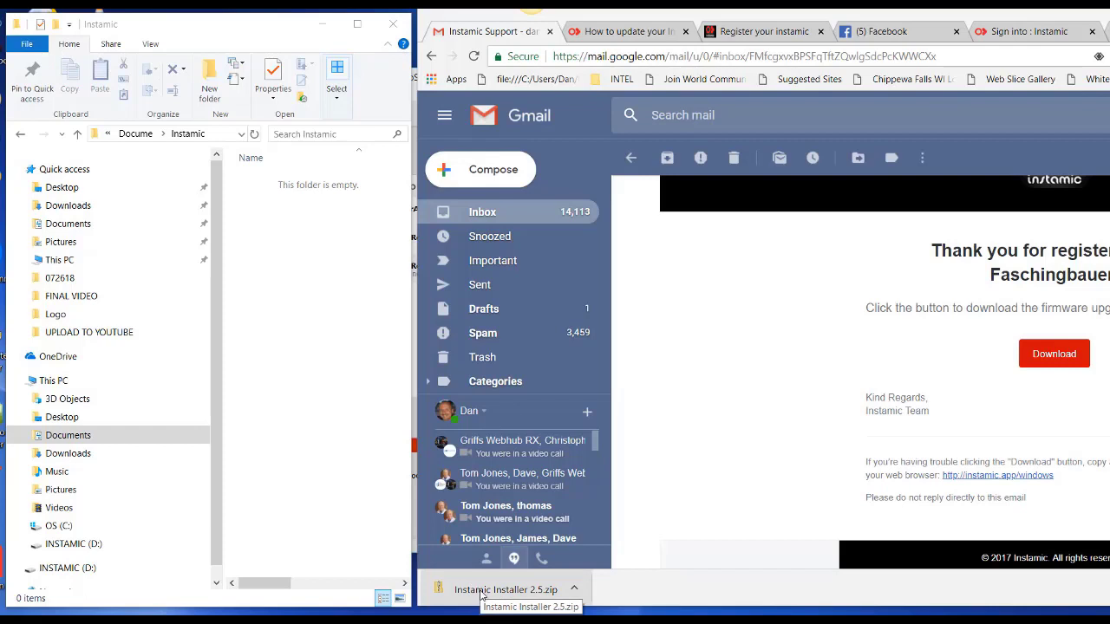
Step: Move Instamic Installer 2.5.zip into Documents\Instamic and extract it into that same folder
drag(482, 595, 303, 363)
click(381, 243)
click(330, 182)
right_click(331, 182)
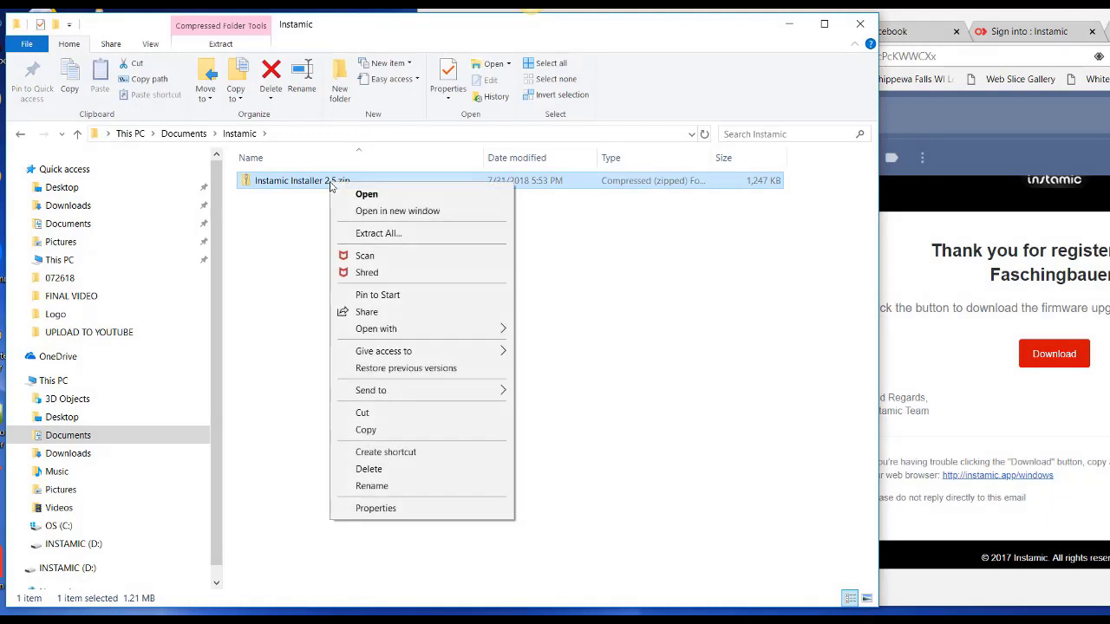
click(377, 233)
click(592, 250)
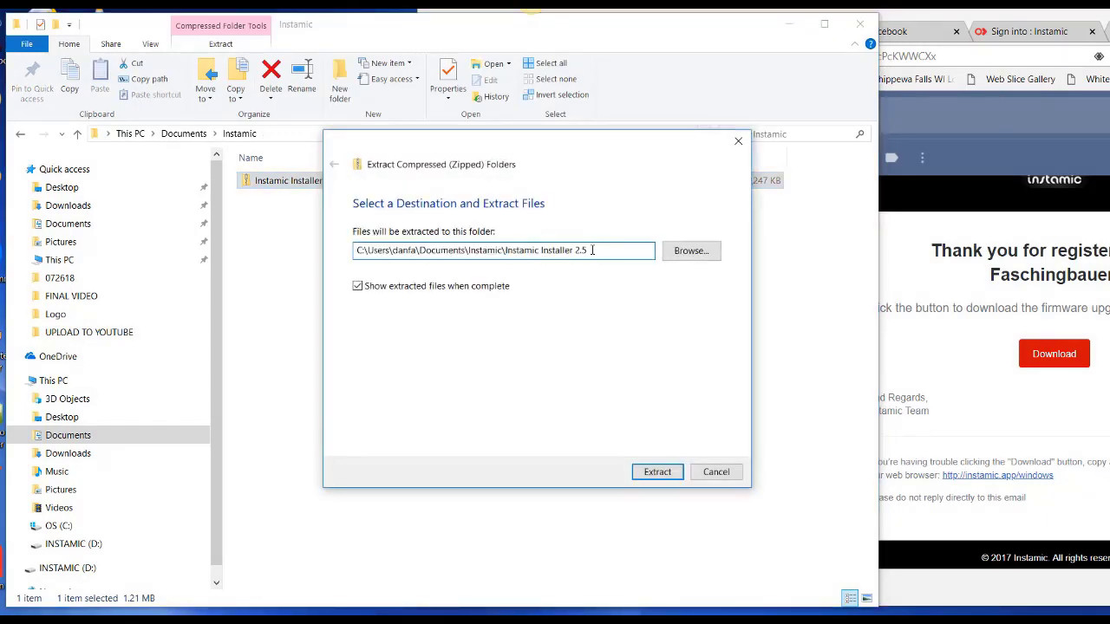
key(BackSpace)
key(BackSpace)
key(BackSpace)
key(BackSpace)
key(BackSpace)
key(BackSpace)
key(BackSpace)
key(BackSpace)
key(BackSpace)
key(BackSpace)
key(BackSpace)
key(BackSpace)
key(BackSpace)
key(BackSpace)
key(BackSpace)
key(BackSpace)
key(BackSpace)
key(BackSpace)
key(BackSpace)
key(BackSpace)
key(BackSpace)
key(BackSpace)
key(BackSpace)
key(Return)
key(Return)
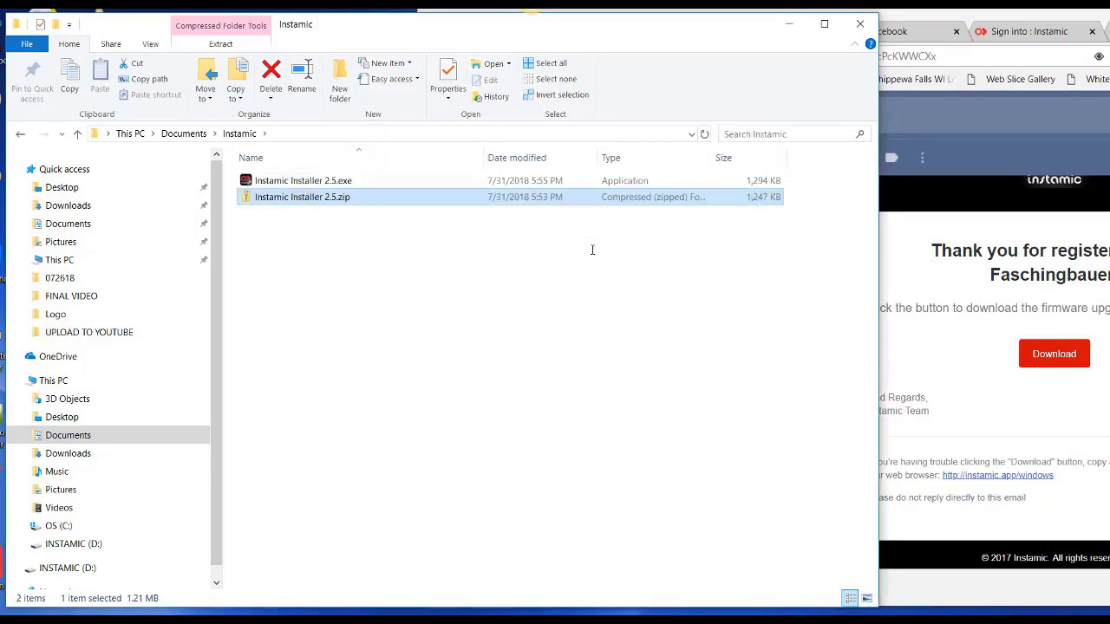
Step: Launch Instamic Installer 2.5.exe, letting the unrecognized installer run anyway
click(510, 342)
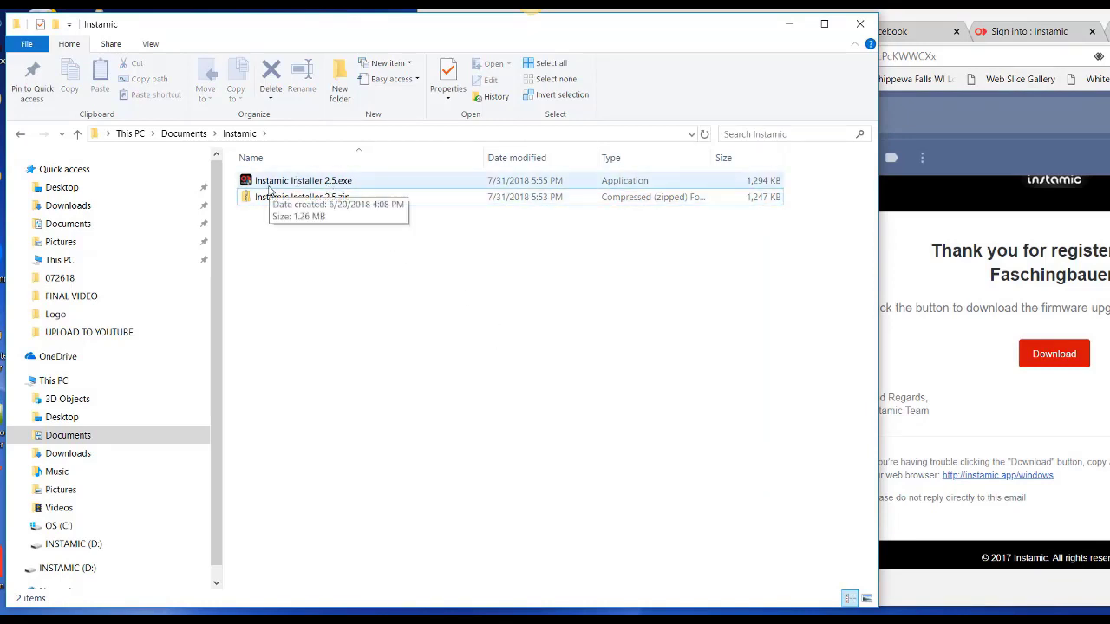
double_click(335, 182)
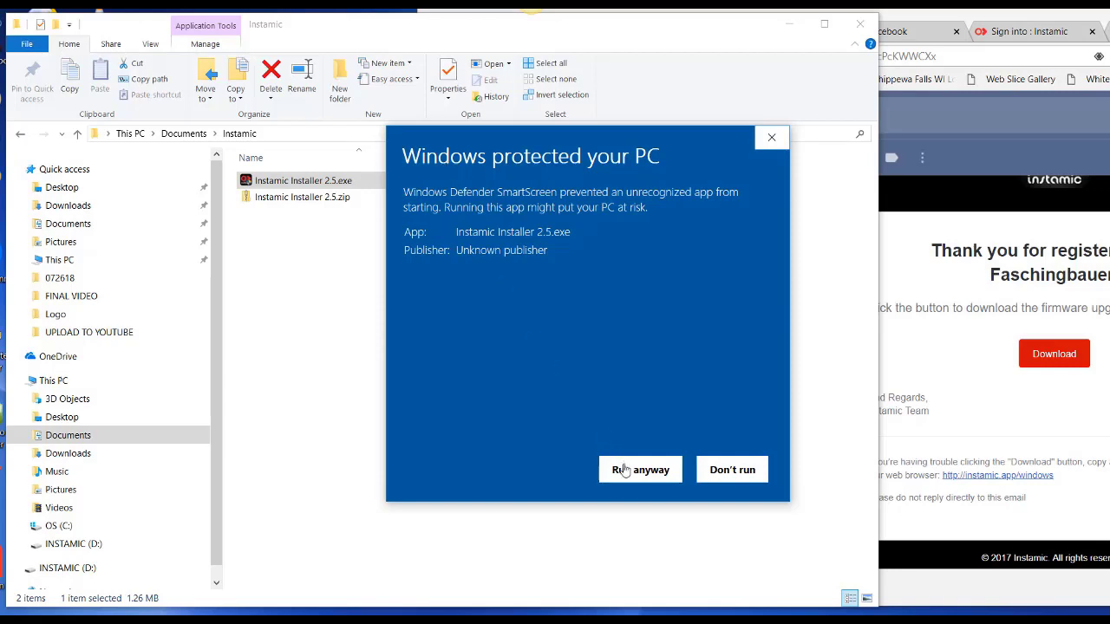
click(632, 473)
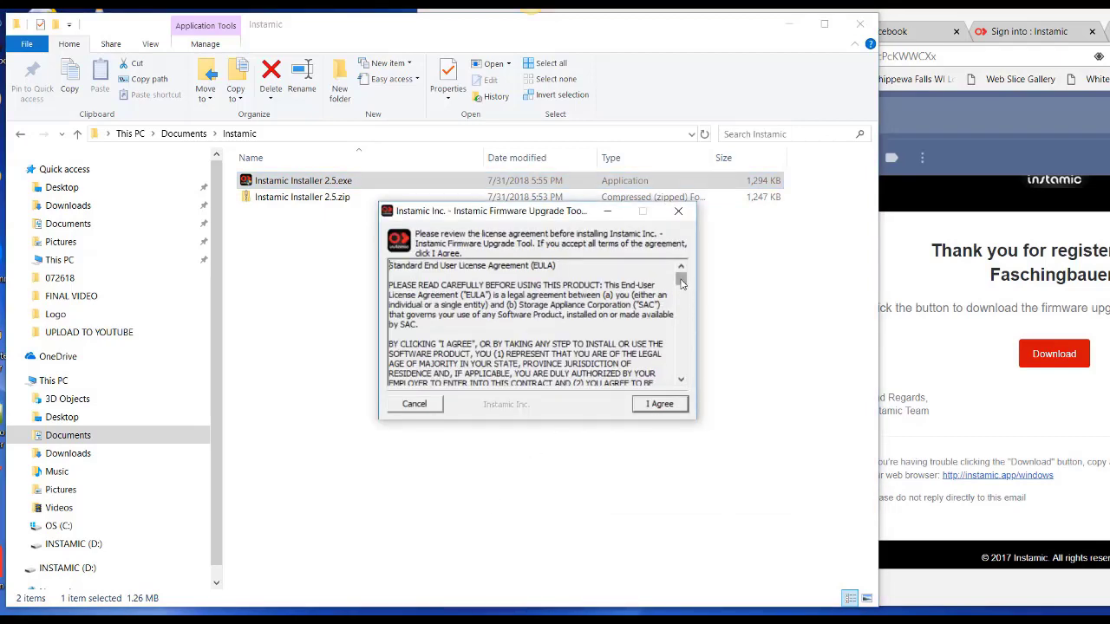
drag(682, 284, 692, 406)
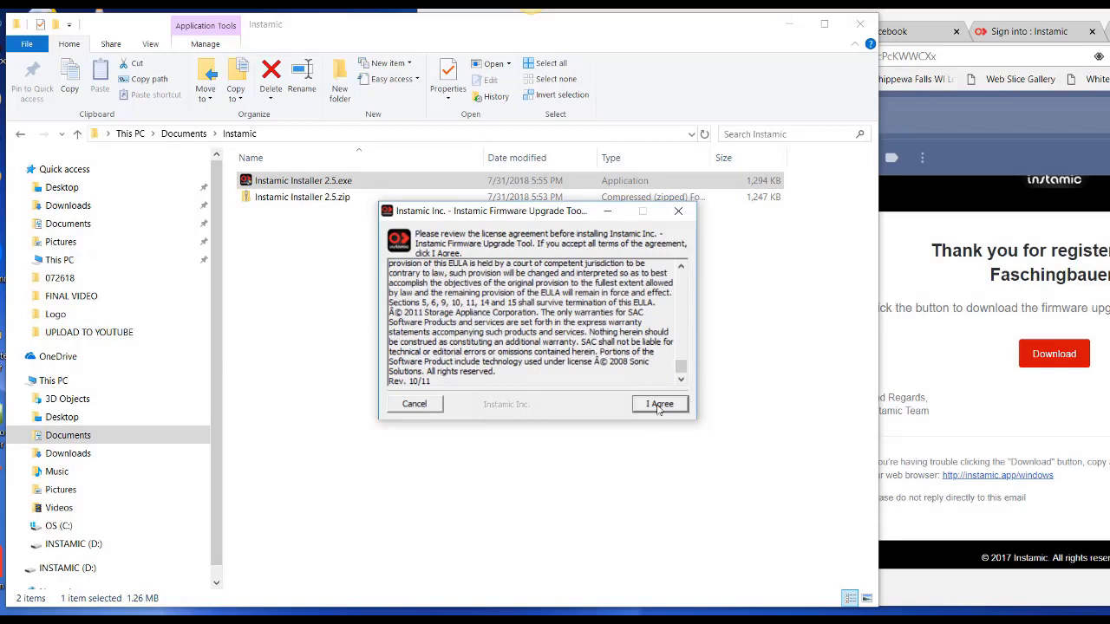
Step: Accept the licence, install to the default folder with the ATMEL driver, then close the installer
click(659, 407)
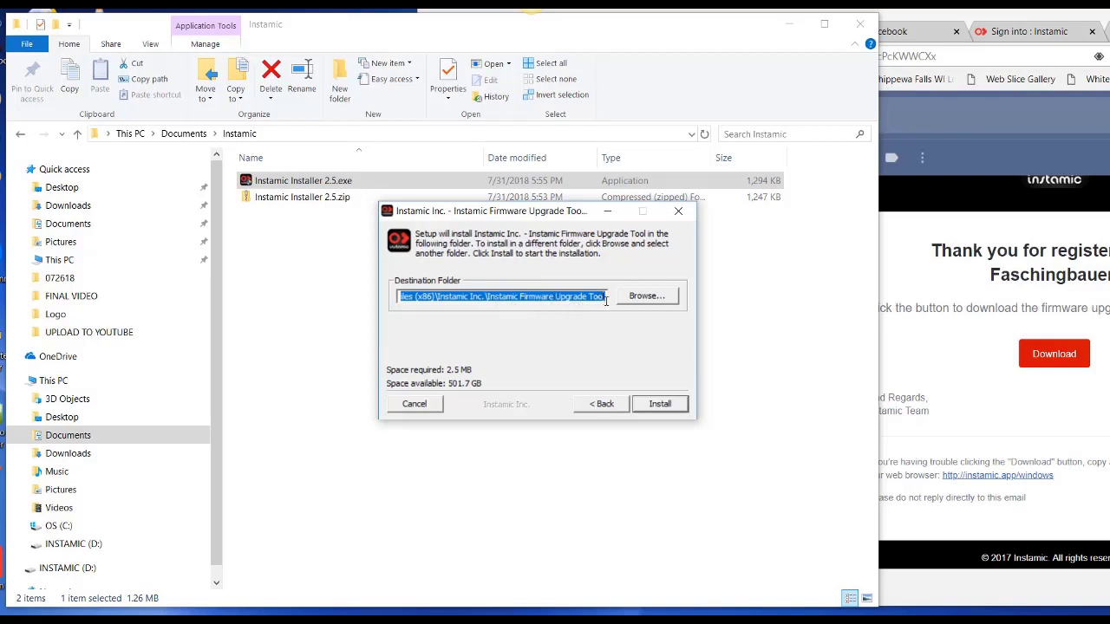
click(658, 405)
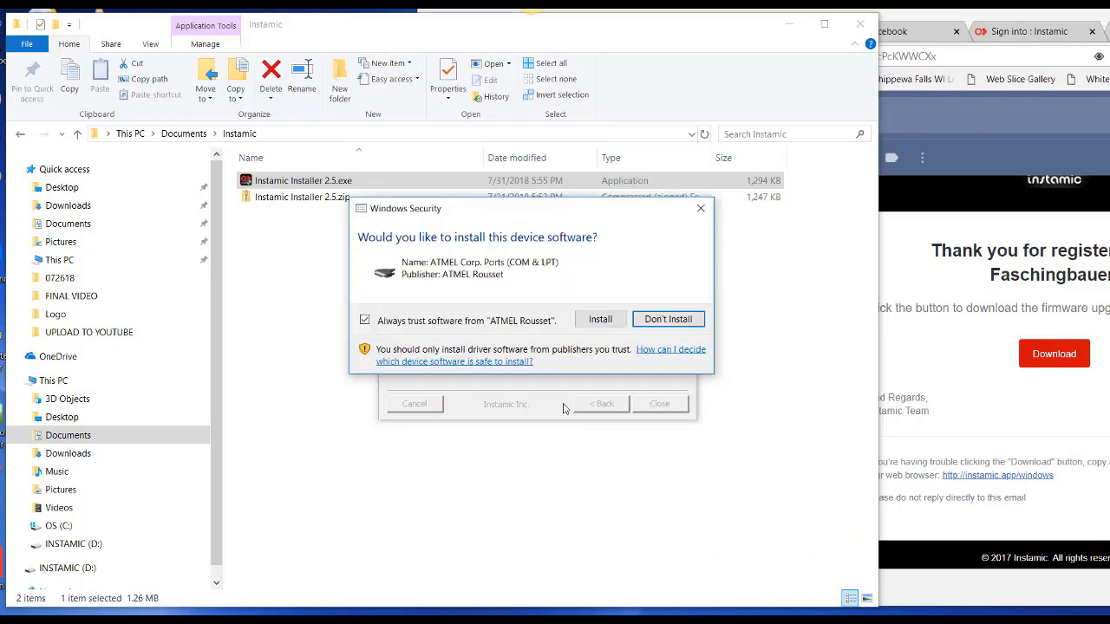
click(600, 319)
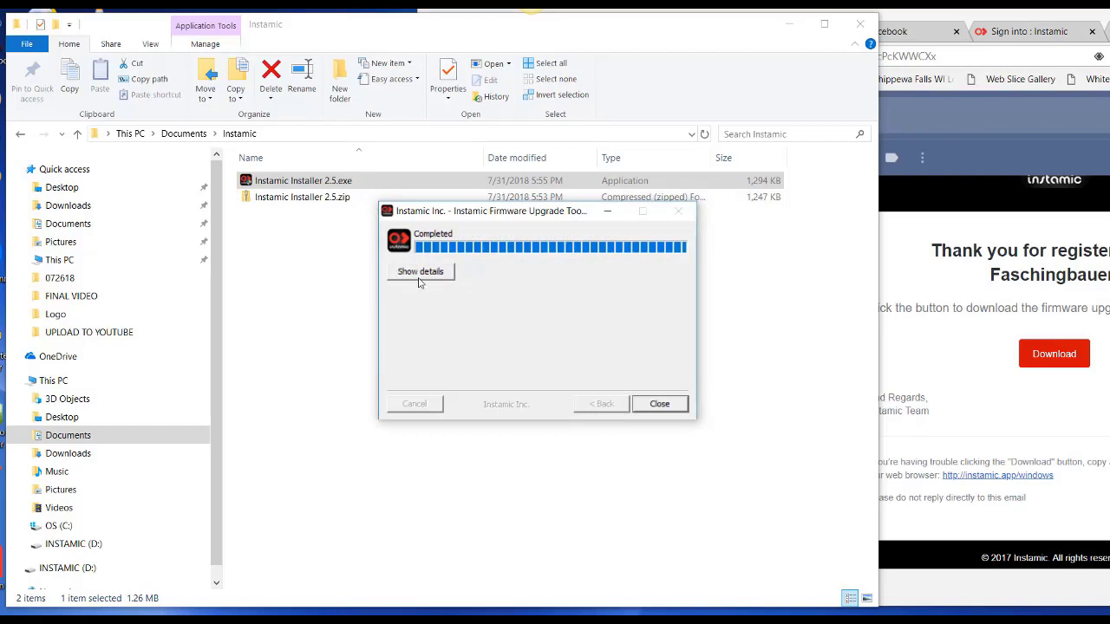
click(422, 271)
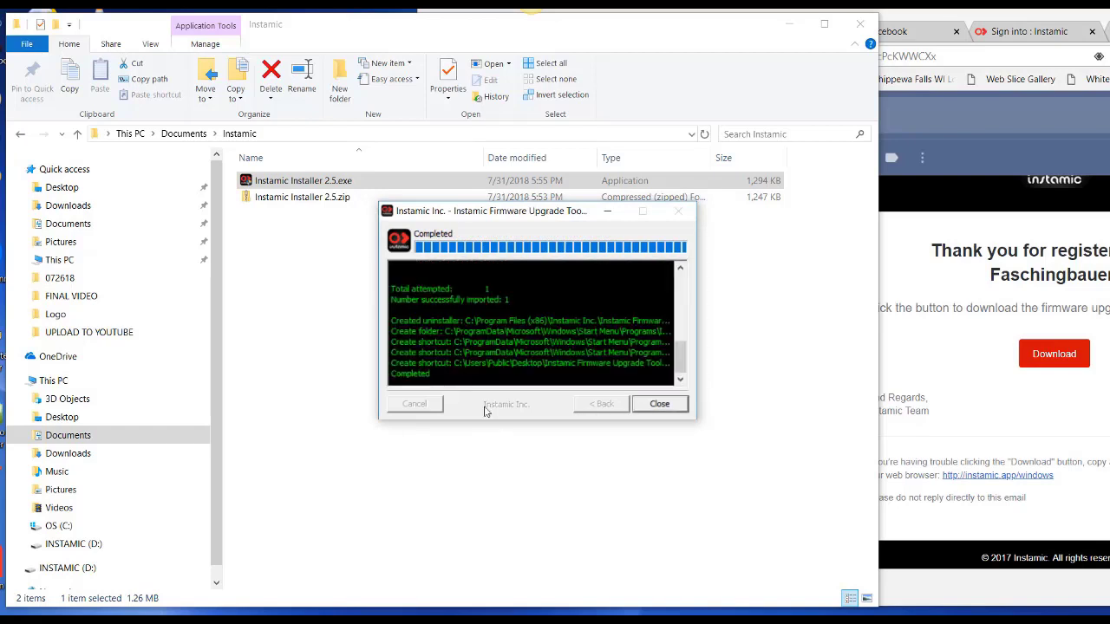
click(662, 408)
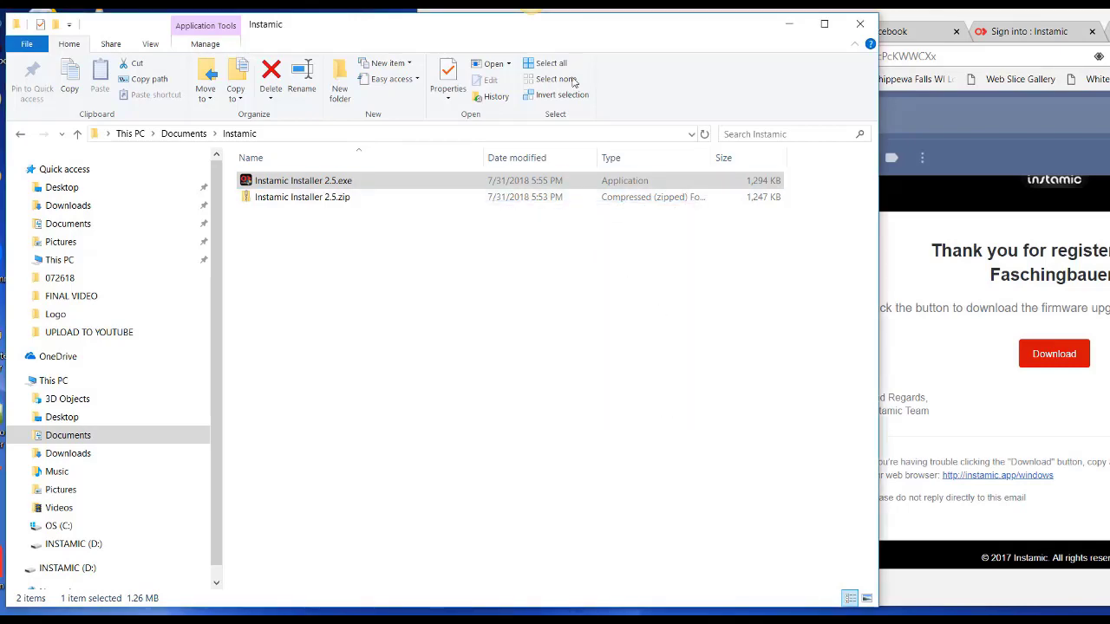